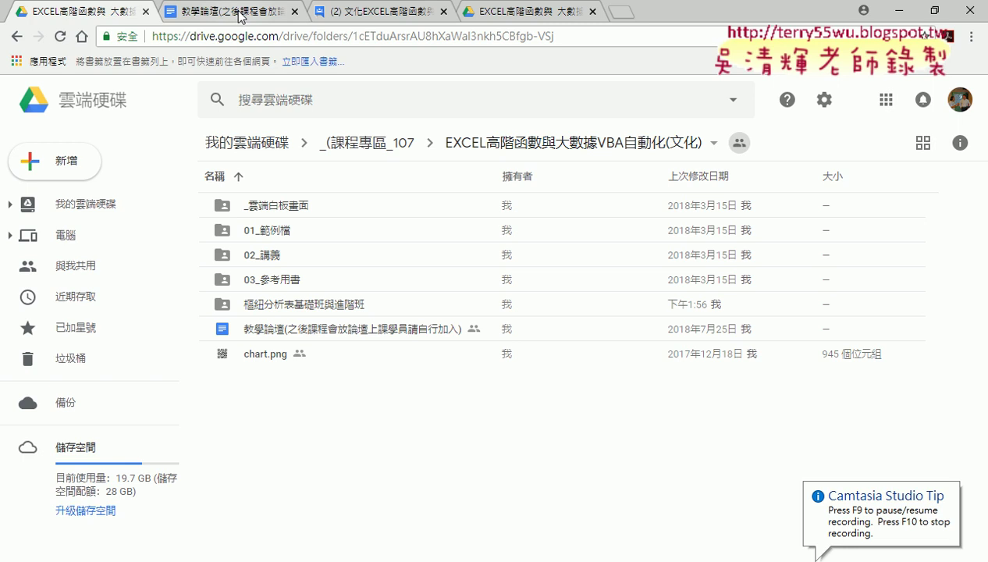
Step: Open the 教學論壇 forum instructions document from the course's Drive folder
{"action": "left_click", "coordinate": [291, 334]}
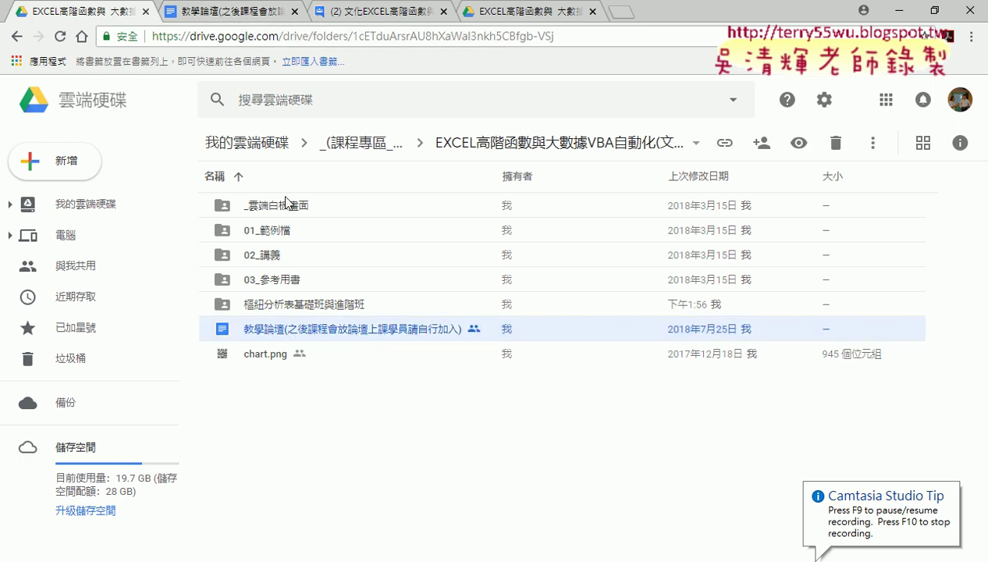
{"action": "left_click", "coordinate": [238, 20]}
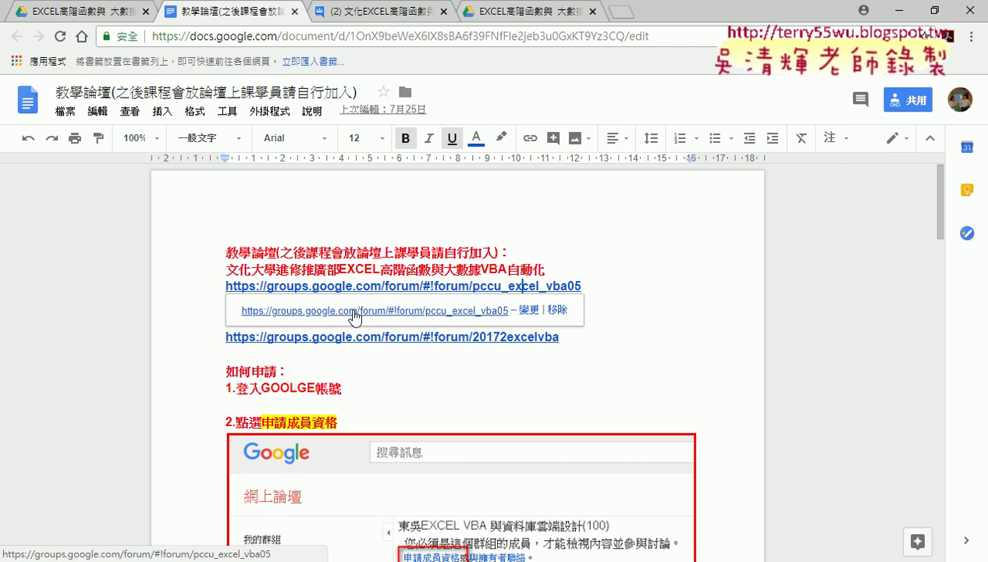
Step: Read through the forum-joining steps, then switch to the 文化EXCEL高階函數與大數據VBA05 forum page
{"action": "scroll", "coordinate": [732, 370], "scroll_direction": "down", "scroll_amount": 3}
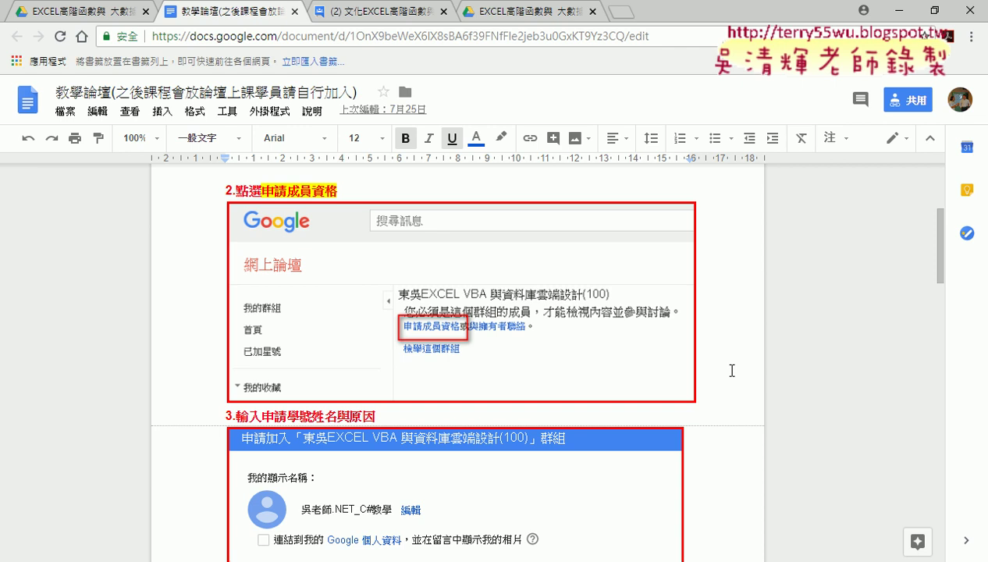
{"action": "scroll", "coordinate": [732, 371], "scroll_direction": "down", "scroll_amount": 4}
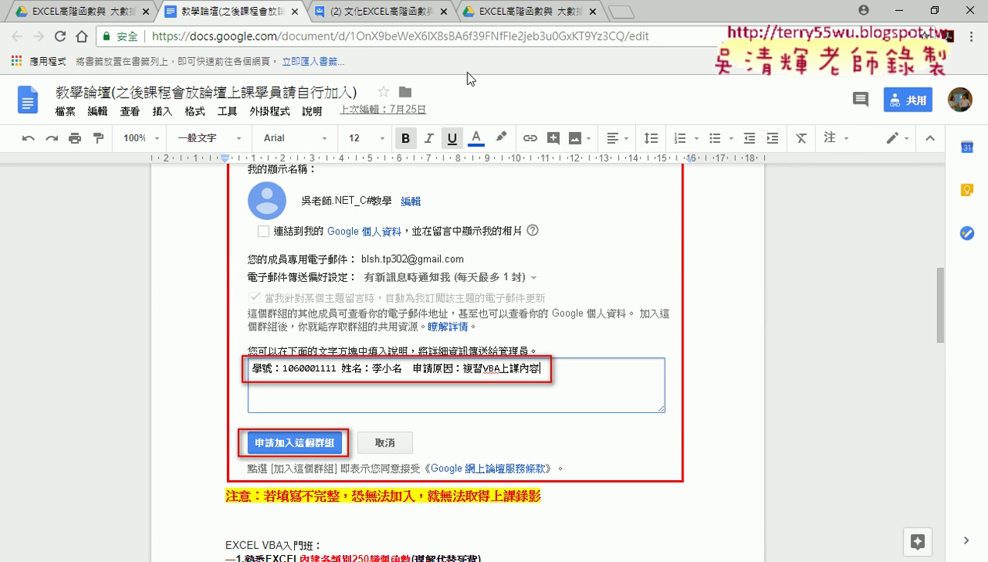
{"action": "left_click", "coordinate": [388, 21]}
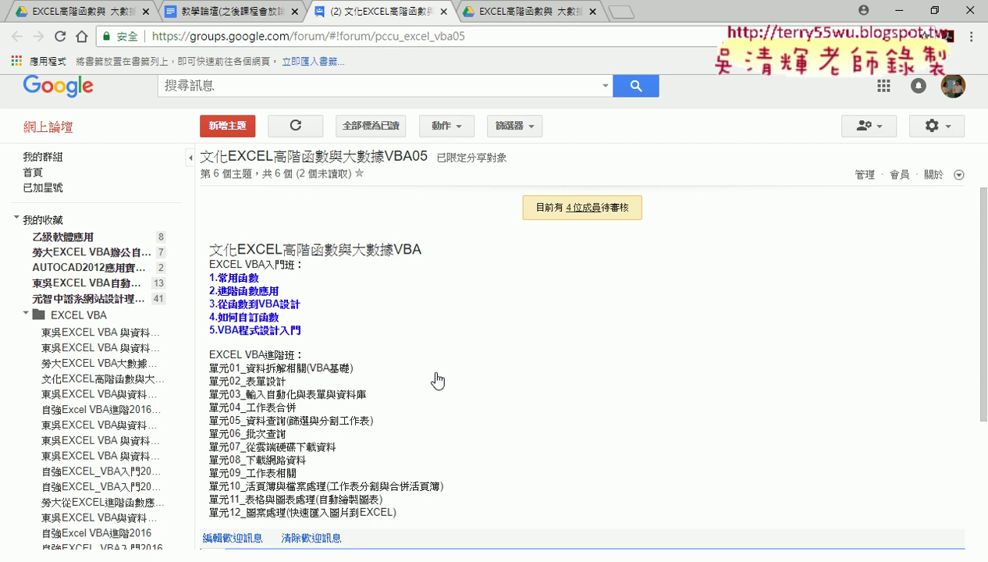
Step: Open the newest 第6次 topic on inserting and deleting blank rows
{"action": "scroll", "coordinate": [438, 381], "scroll_direction": "down", "scroll_amount": 3}
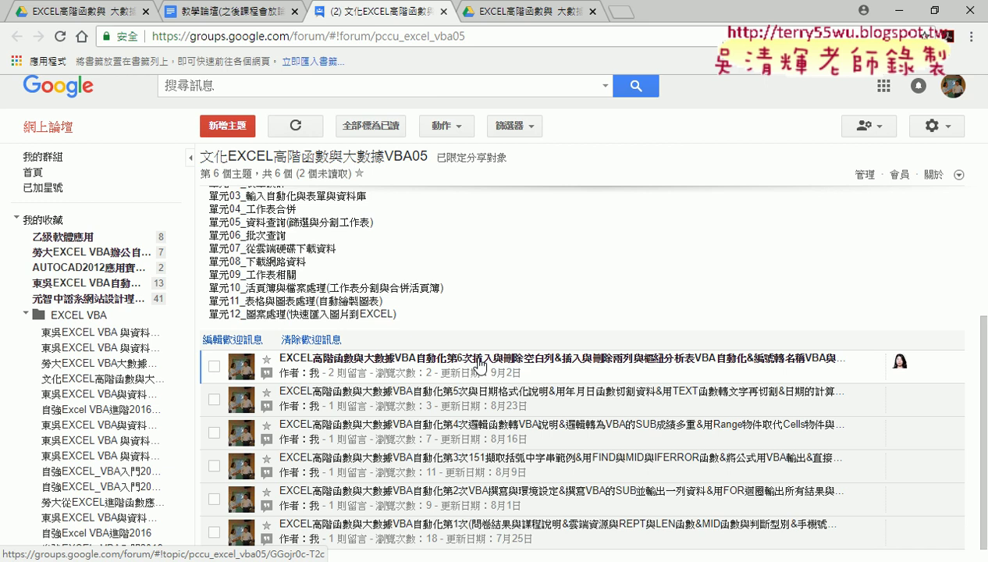
{"action": "left_click", "coordinate": [500, 364]}
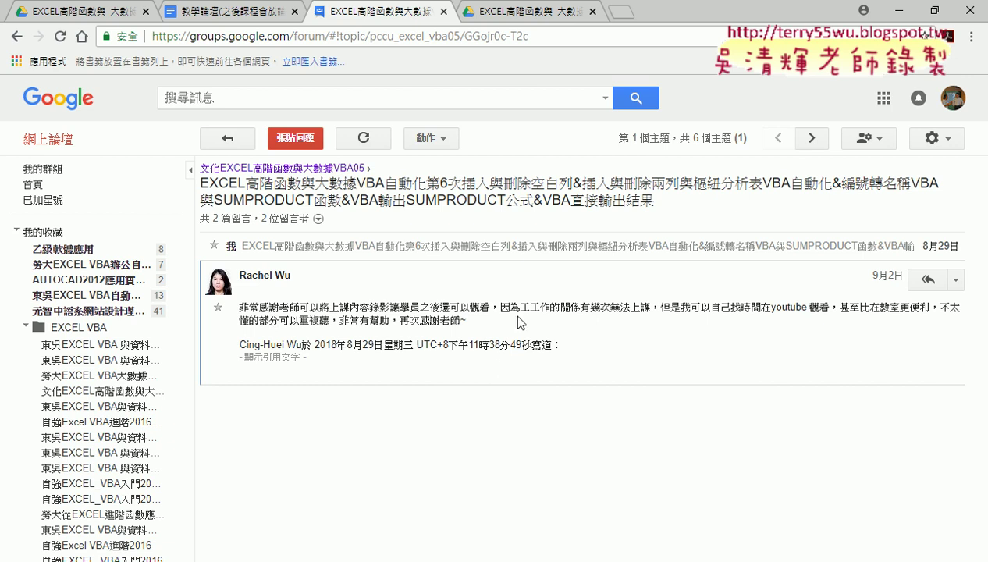
Step: Highlight the reply's phrases about missing classes for work and about beating the classroom
{"action": "left_click_drag", "start_coordinate": [520, 308], "coordinate": [653, 309]}
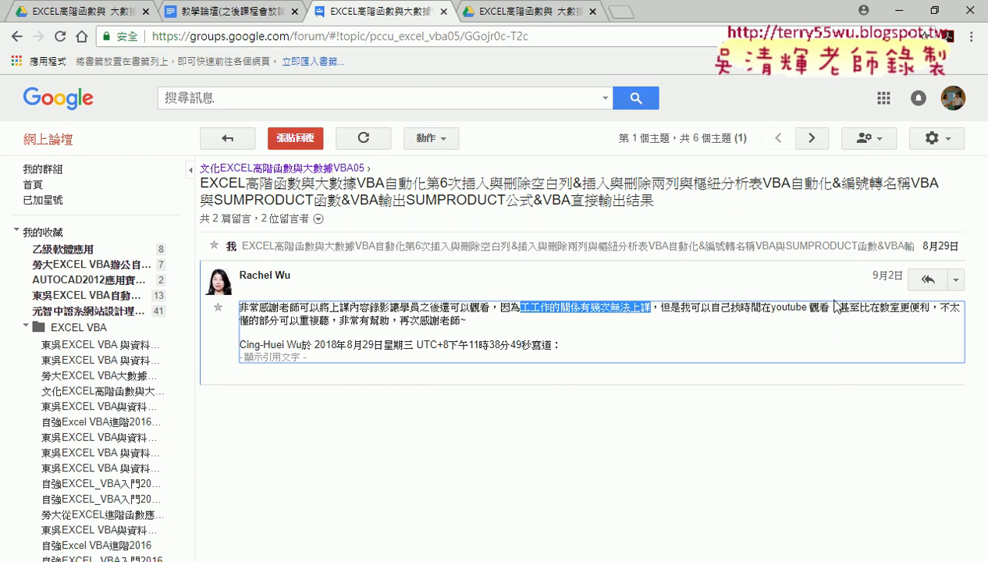
{"action": "left_click_drag", "start_coordinate": [840, 308], "coordinate": [929, 312]}
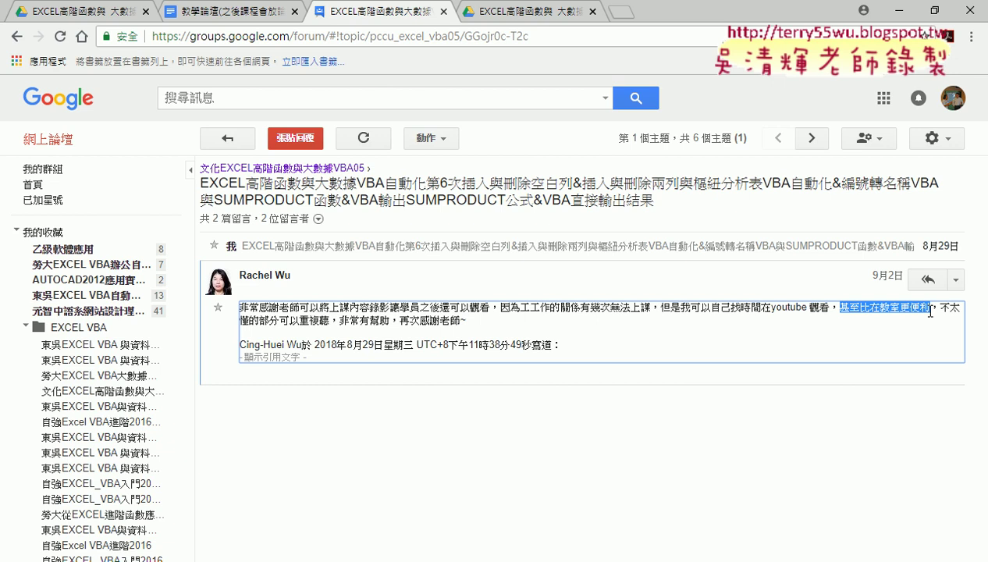
Step: Expand the teacher's original post and highlight 插入與刪除空白列 on lesson line 01
{"action": "left_click", "coordinate": [451, 249]}
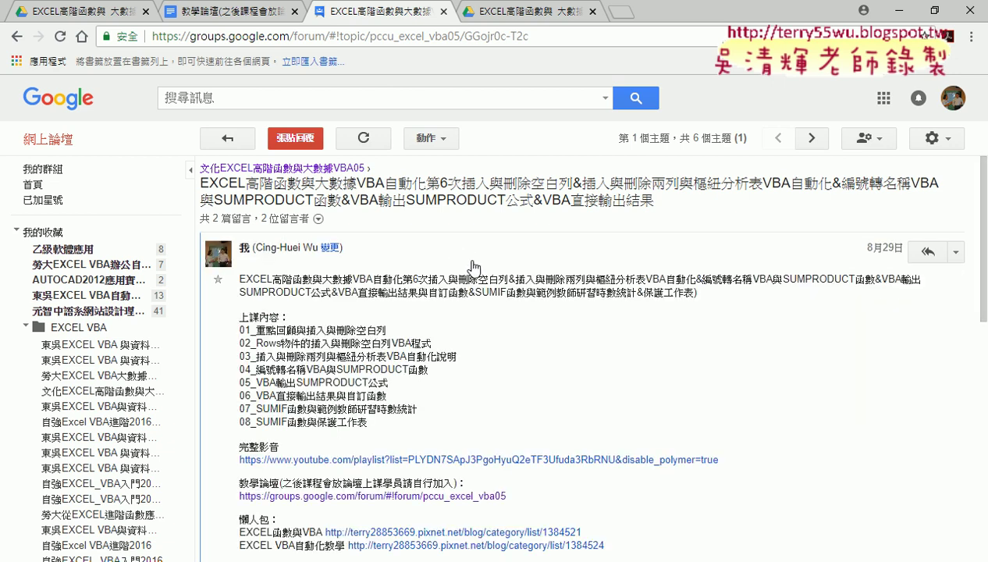
{"action": "scroll", "coordinate": [473, 274], "scroll_direction": "down", "scroll_amount": 1}
{"action": "scroll", "coordinate": [479, 280], "scroll_direction": "down", "scroll_amount": 1}
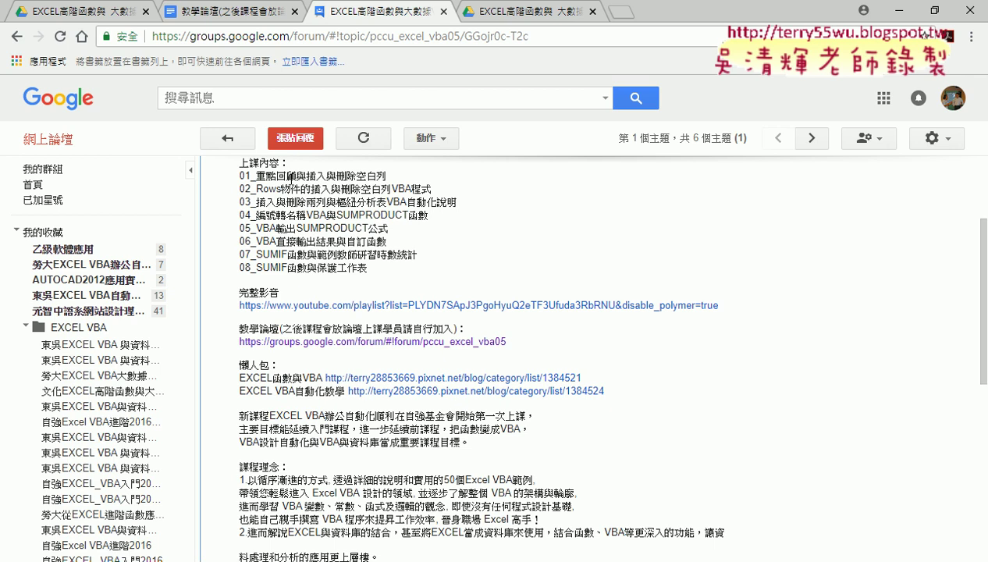
{"action": "left_click_drag", "start_coordinate": [307, 176], "coordinate": [387, 176]}
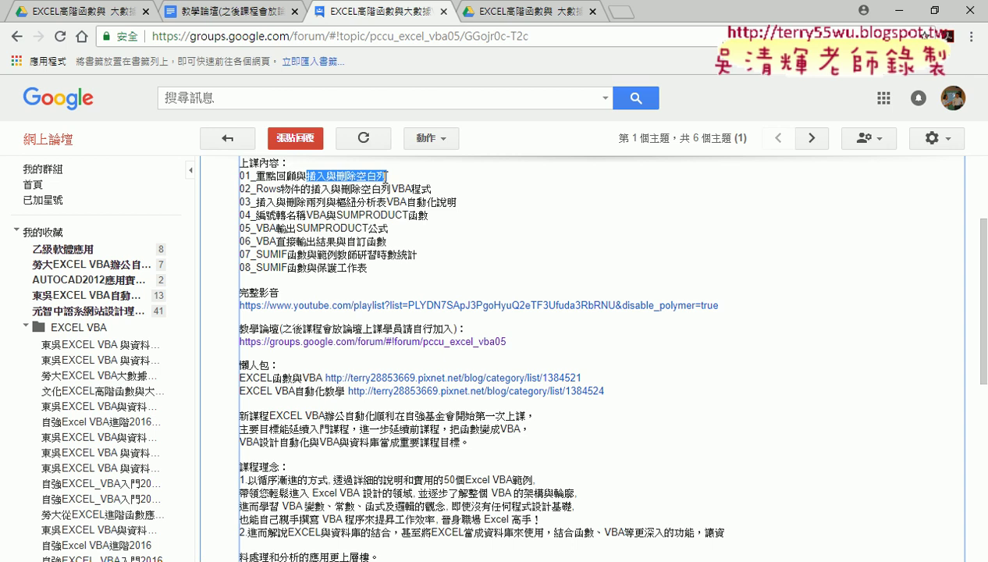
Step: Open the EXCEL handout PDF from the 02_講義 folder for preview
{"action": "left_click", "coordinate": [115, 14]}
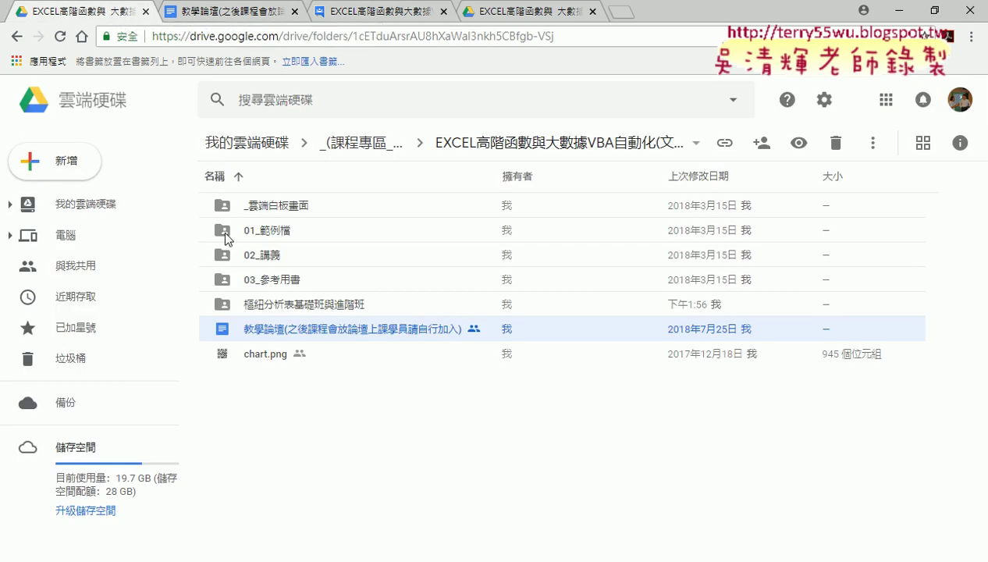
{"action": "left_click", "coordinate": [278, 259]}
{"action": "double_click", "coordinate": [278, 259]}
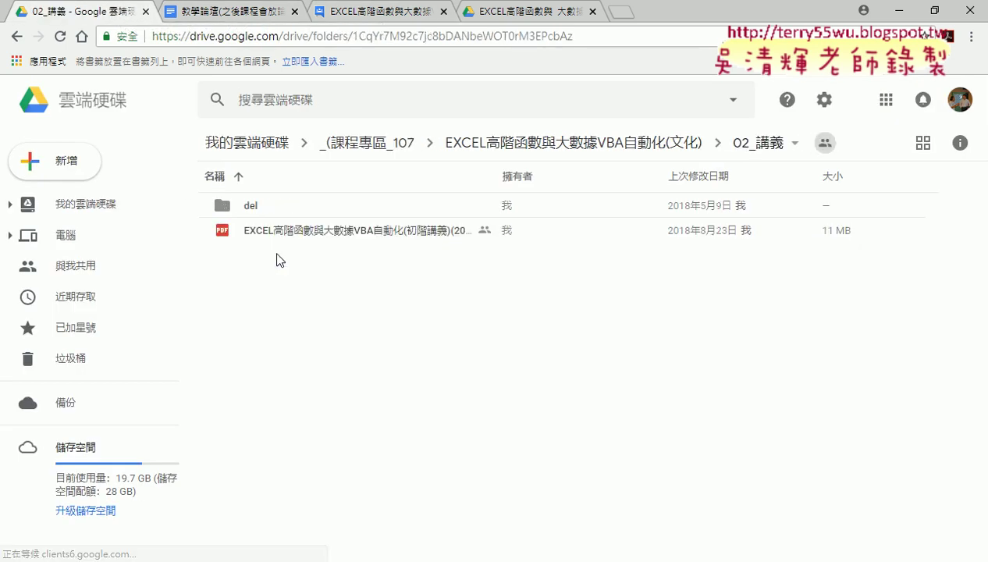
{"action": "double_click", "coordinate": [285, 229]}
Step: Scroll the handout to page 87 with the 刪除空白列, 插入空白列 and 插入空白列_列高50 macros
{"action": "scroll", "coordinate": [316, 321], "scroll_direction": "down", "scroll_amount": 4}
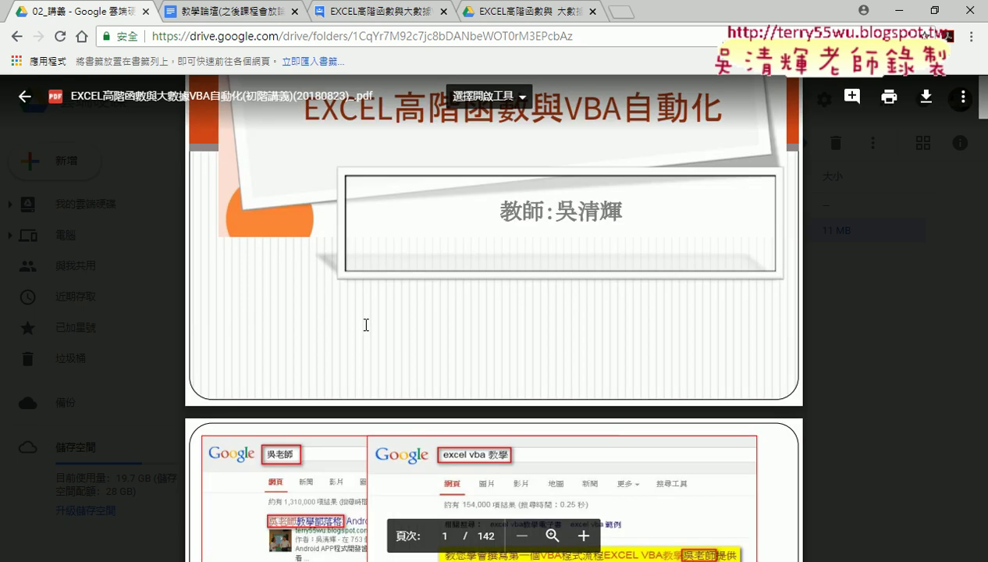
{"action": "scroll", "coordinate": [316, 322], "scroll_direction": "down", "scroll_amount": 5}
{"action": "left_click_drag", "start_coordinate": [984, 121], "coordinate": [985, 401]}
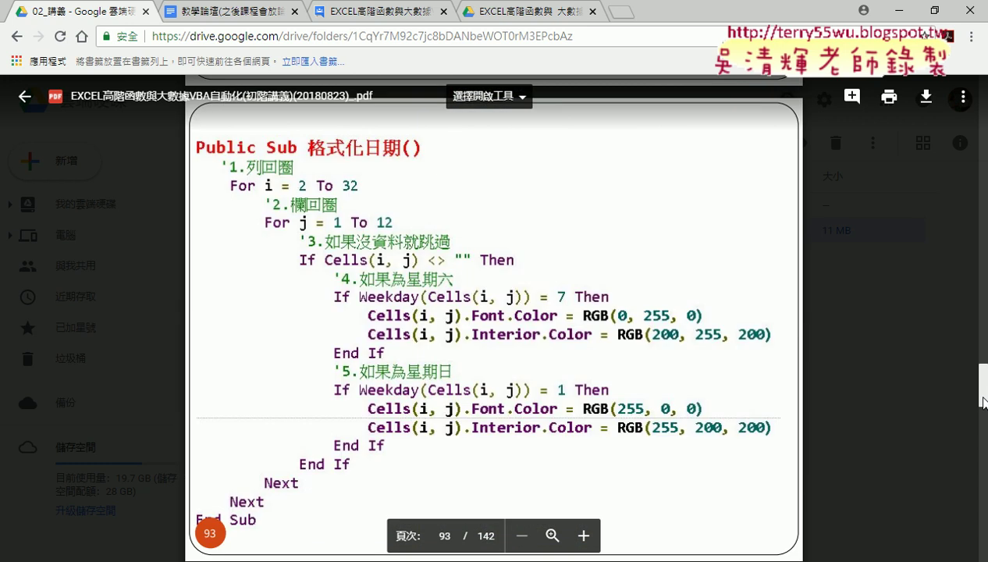
{"action": "scroll", "coordinate": [529, 316], "scroll_direction": "down", "scroll_amount": 5}
{"action": "scroll", "coordinate": [528, 316], "scroll_direction": "down", "scroll_amount": 10}
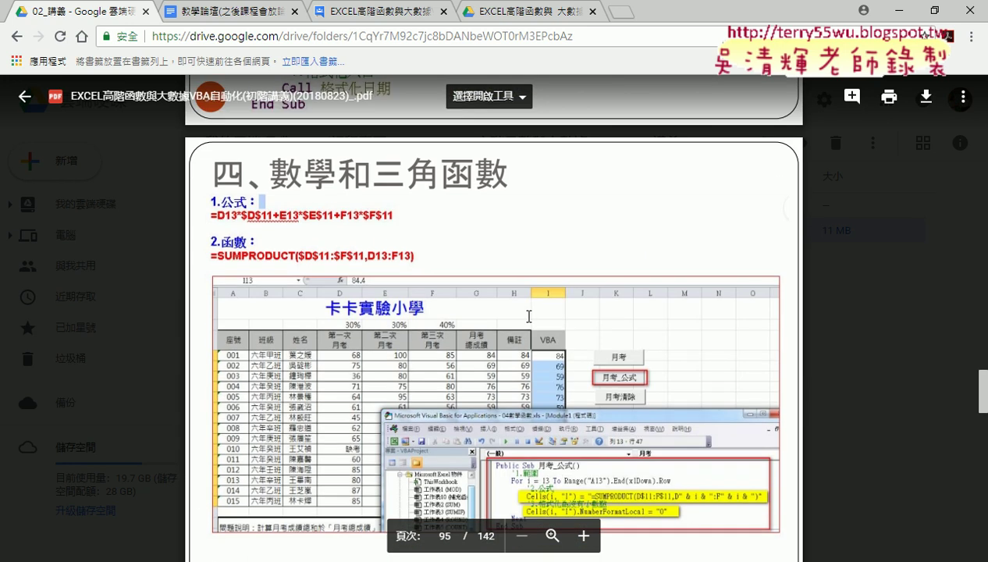
{"action": "scroll", "coordinate": [529, 316], "scroll_direction": "up", "scroll_amount": 5}
{"action": "scroll", "coordinate": [528, 316], "scroll_direction": "up", "scroll_amount": 6}
{"action": "scroll", "coordinate": [529, 316], "scroll_direction": "up", "scroll_amount": 6}
{"action": "scroll", "coordinate": [528, 316], "scroll_direction": "up", "scroll_amount": 6}
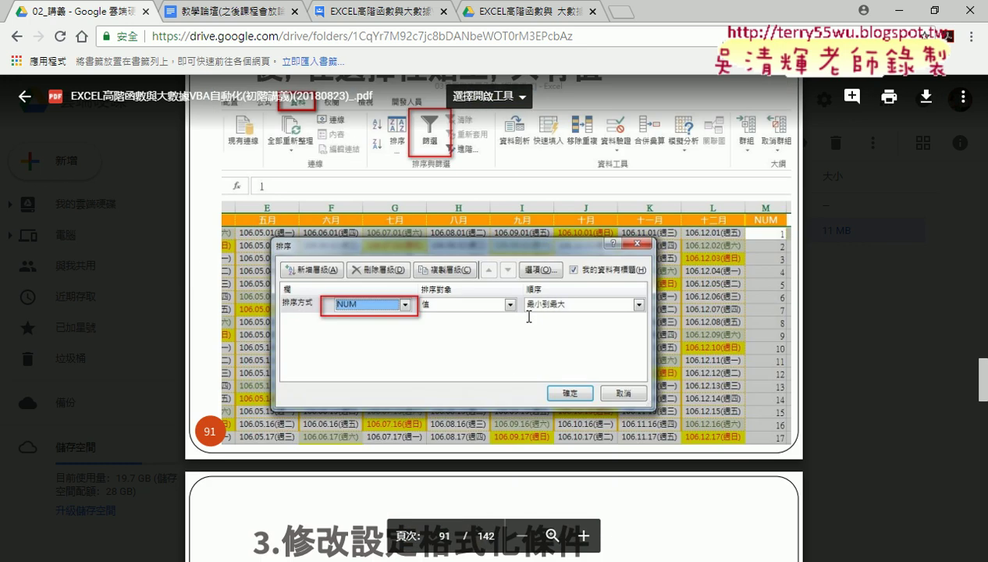
{"action": "scroll", "coordinate": [529, 316], "scroll_direction": "up", "scroll_amount": 5}
{"action": "scroll", "coordinate": [528, 316], "scroll_direction": "up", "scroll_amount": 5}
{"action": "scroll", "coordinate": [528, 316], "scroll_direction": "up", "scroll_amount": 5}
{"action": "scroll", "coordinate": [528, 316], "scroll_direction": "up", "scroll_amount": 4}
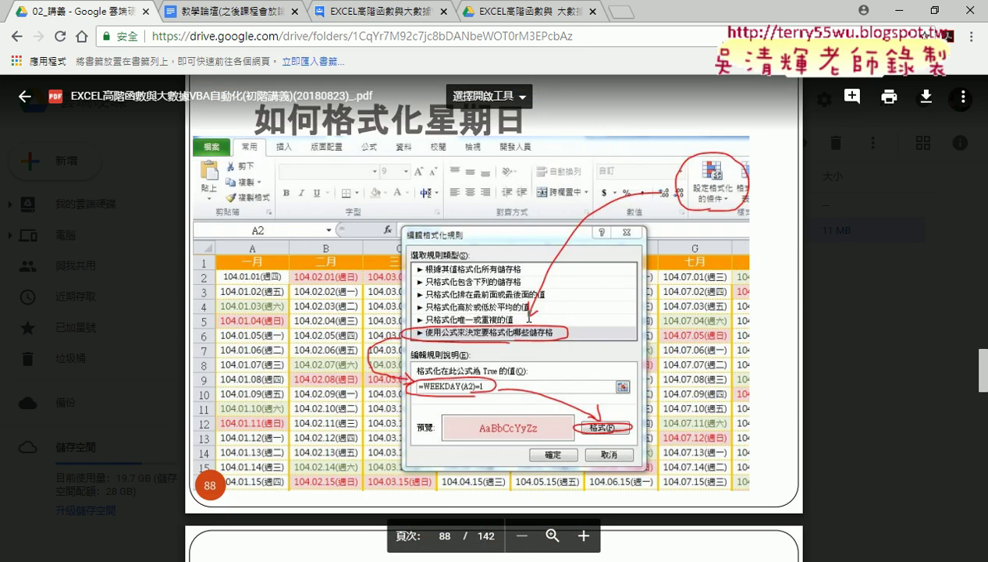
{"action": "scroll", "coordinate": [529, 316], "scroll_direction": "up", "scroll_amount": 4}
{"action": "scroll", "coordinate": [528, 316], "scroll_direction": "up", "scroll_amount": 4}
{"action": "scroll", "coordinate": [528, 316], "scroll_direction": "down", "scroll_amount": 2}
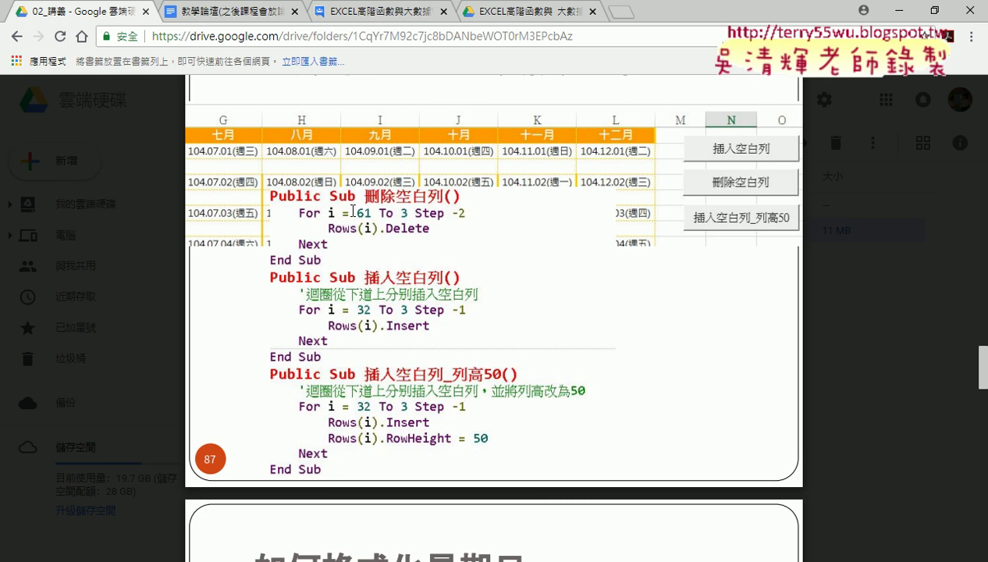
Step: Return to the lesson post and highlight the SUMPRODUCT line and 08_SUMIF函數與保護工作表
{"action": "left_click", "coordinate": [362, 12]}
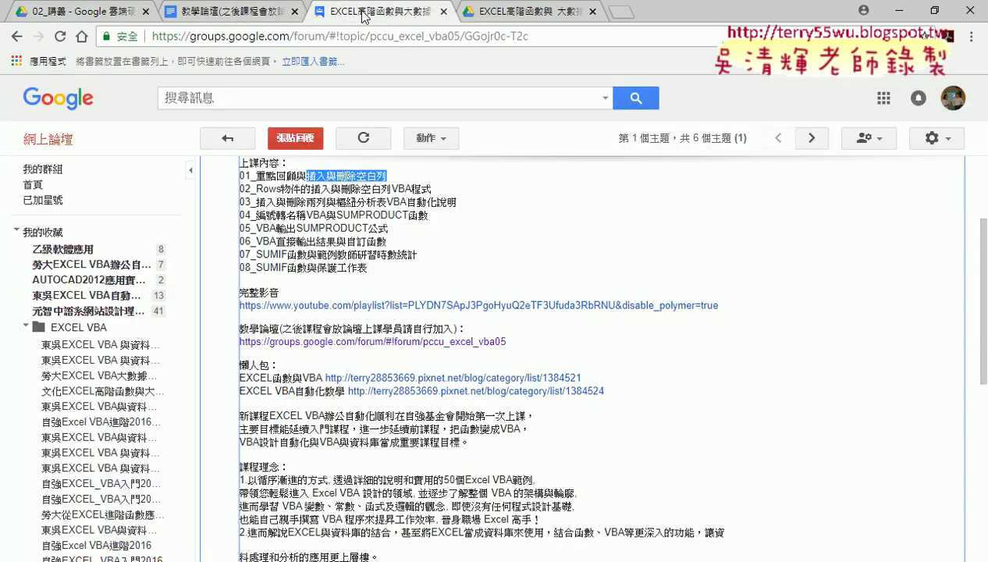
{"action": "scroll", "coordinate": [386, 257], "scroll_direction": "down", "scroll_amount": 1}
{"action": "scroll", "coordinate": [402, 274], "scroll_direction": "up", "scroll_amount": 1}
{"action": "scroll", "coordinate": [402, 275], "scroll_direction": "up", "scroll_amount": 1}
{"action": "left_click_drag", "start_coordinate": [297, 228], "coordinate": [369, 227]}
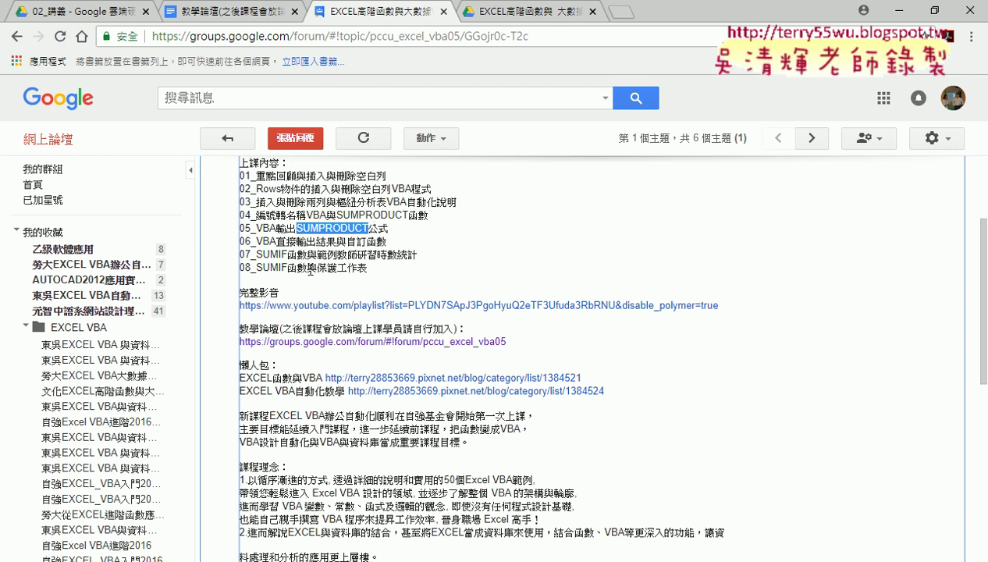
{"action": "mouse_move", "coordinate": [367, 269]}
{"action": "left_mouse_down"}
{"action": "mouse_move", "coordinate": [290, 269]}
{"action": "mouse_move", "coordinate": [367, 269]}
{"action": "left_mouse_up"}
{"action": "left_click", "coordinate": [275, 278]}
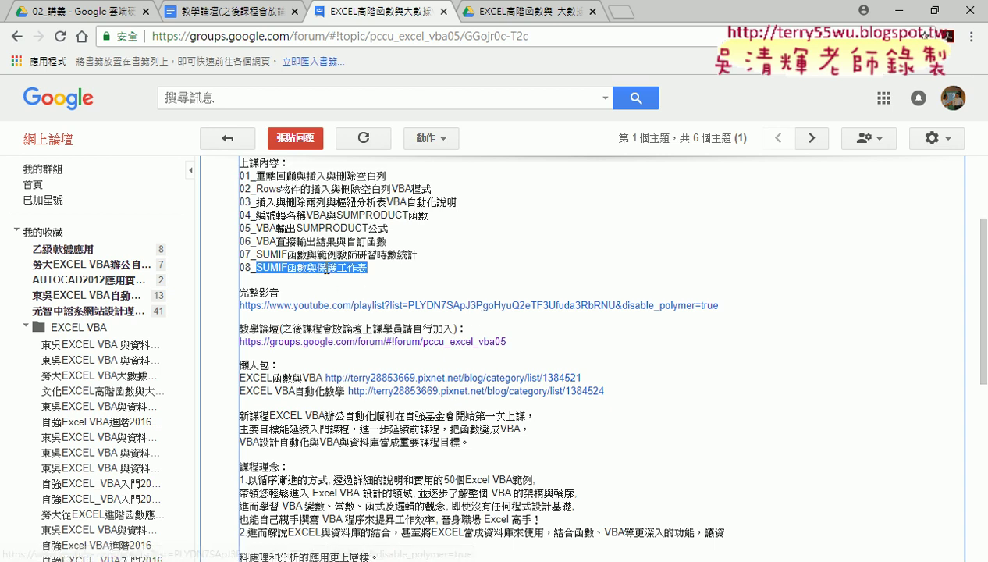
Step: Go to the 04數學函數 folder and select the 教師研習時數統計表 workbook, widening the Name column
{"action": "mouse_move", "coordinate": [282, 561]}
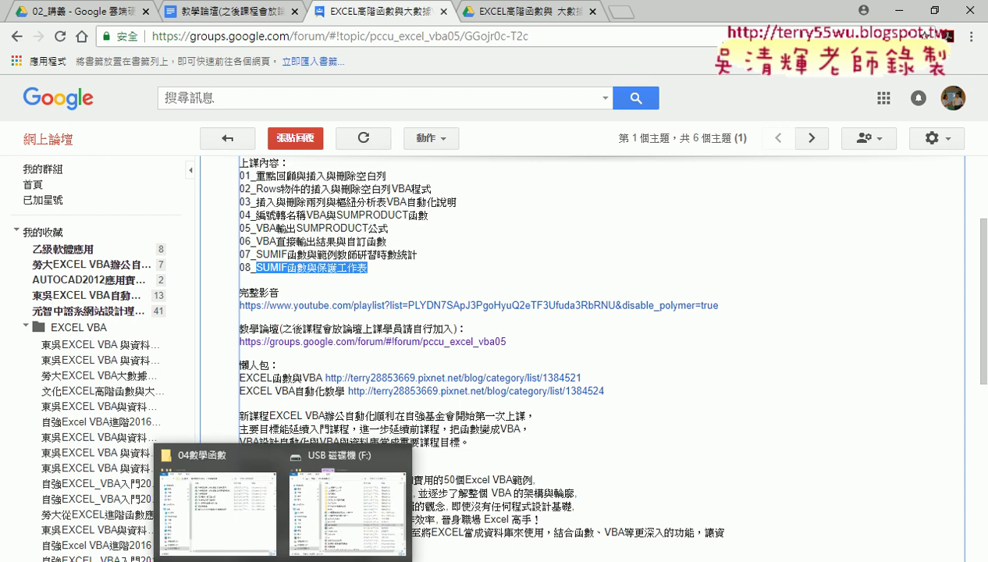
{"action": "left_click", "coordinate": [256, 514]}
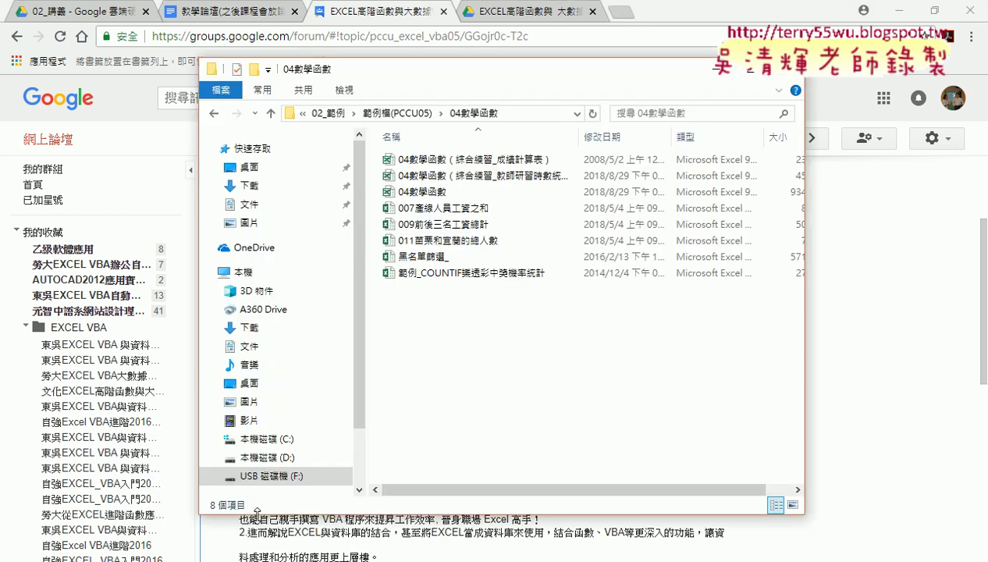
{"action": "left_click", "coordinate": [397, 113]}
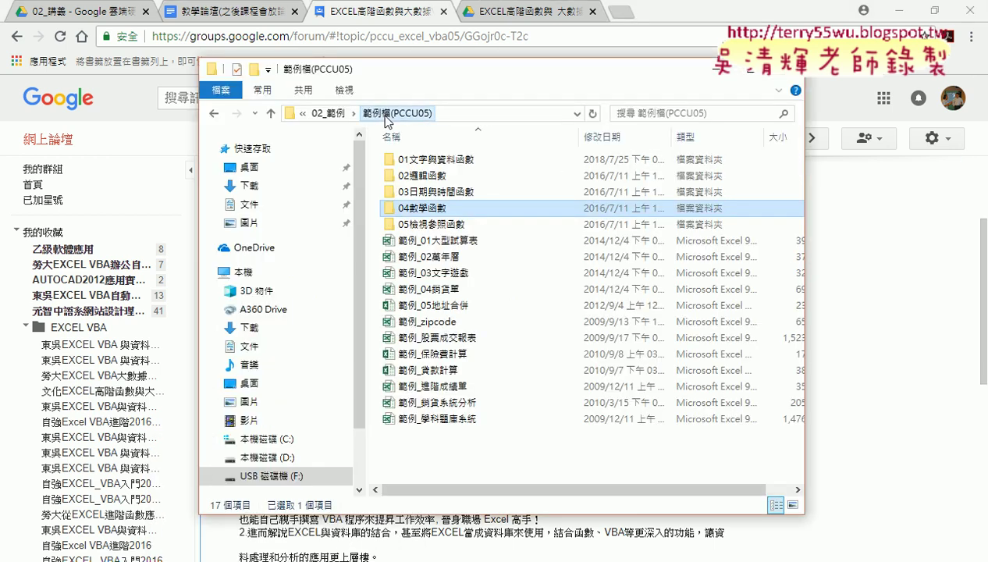
{"action": "double_click", "coordinate": [413, 211]}
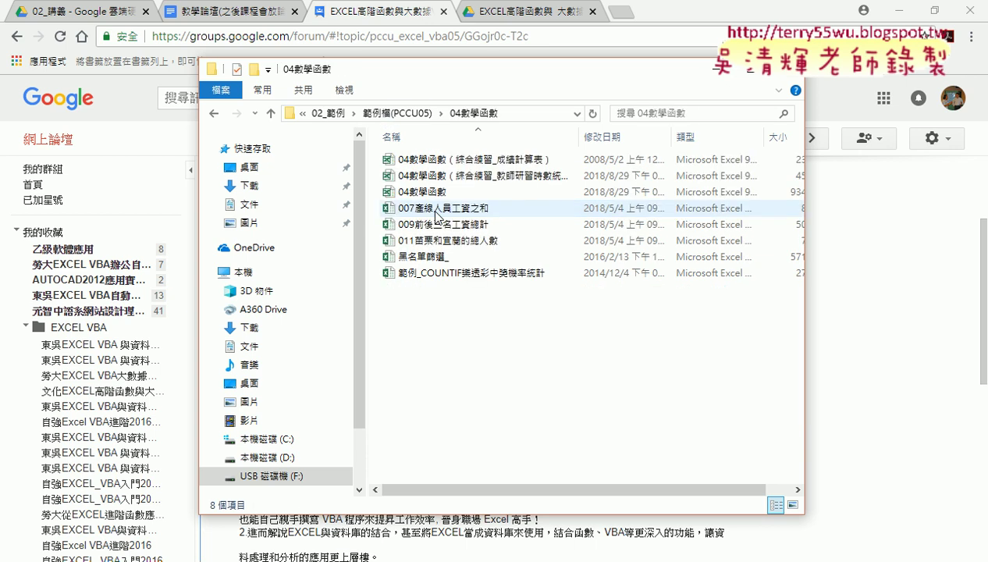
{"action": "left_click", "coordinate": [515, 175]}
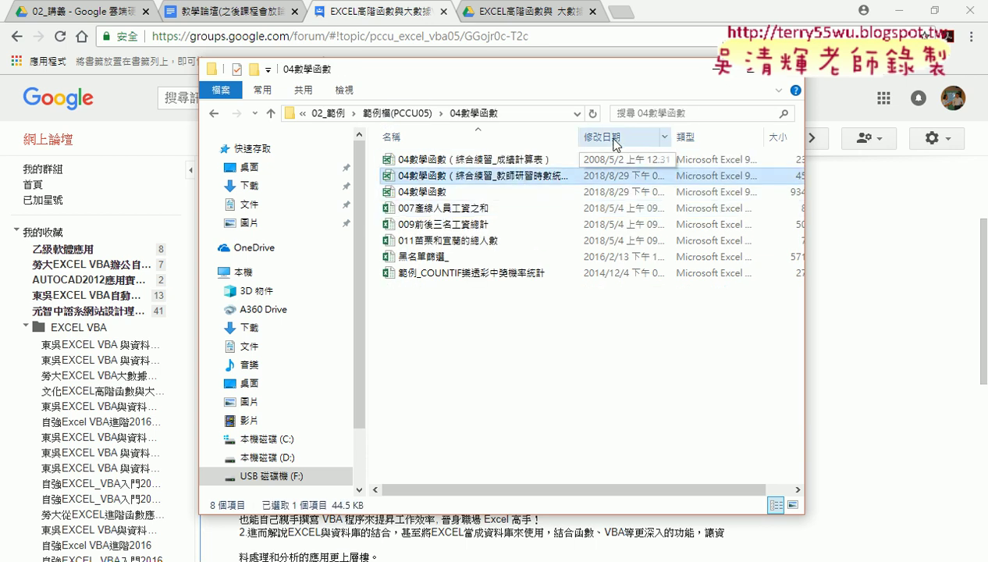
{"action": "left_click_drag", "start_coordinate": [580, 131], "coordinate": [634, 131]}
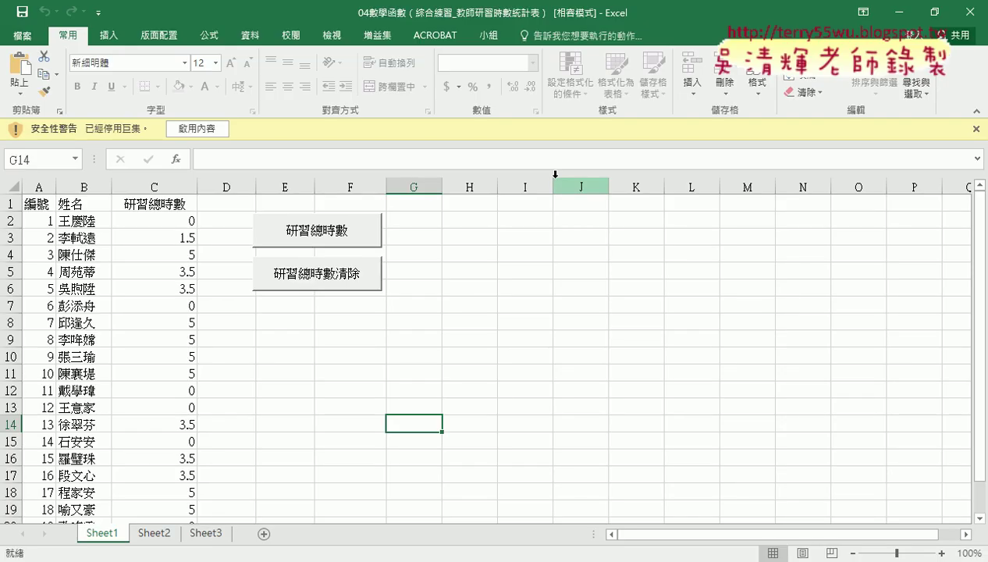
Step: Enable the workbook's macros and test the 研習總時數清除 and 研習總時數 buttons on column C
{"action": "left_click", "coordinate": [203, 129]}
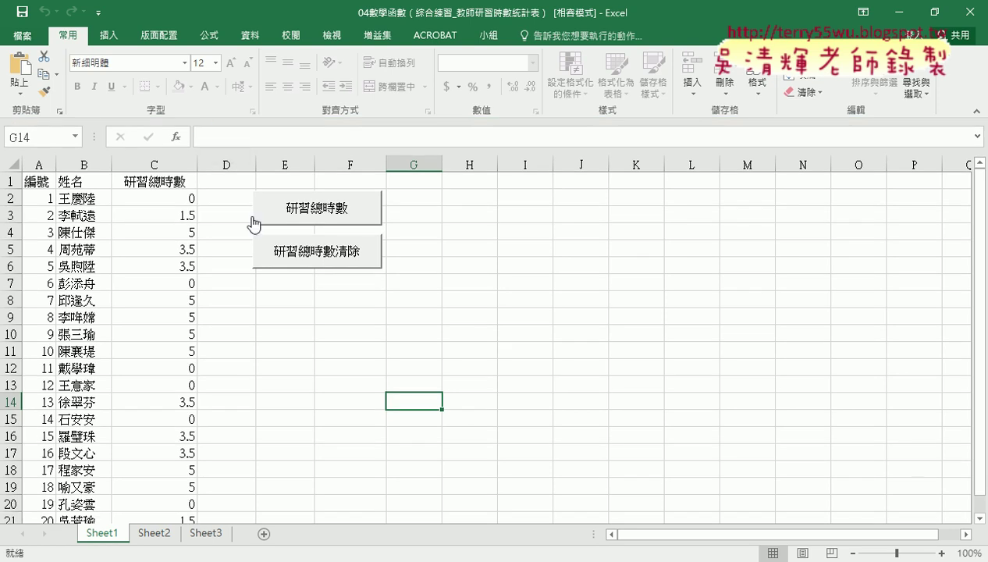
{"action": "left_click", "coordinate": [320, 258]}
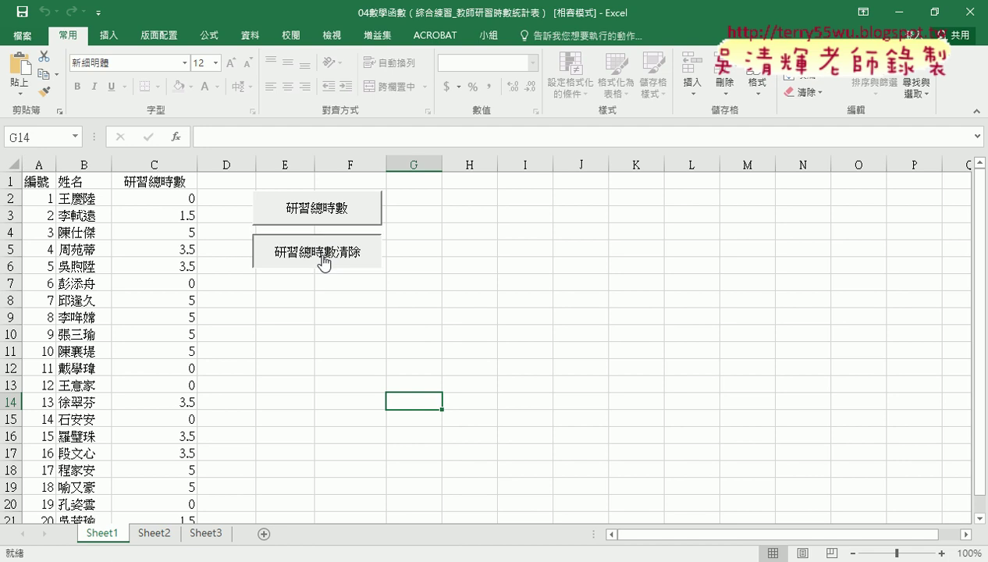
{"action": "left_click", "coordinate": [327, 203]}
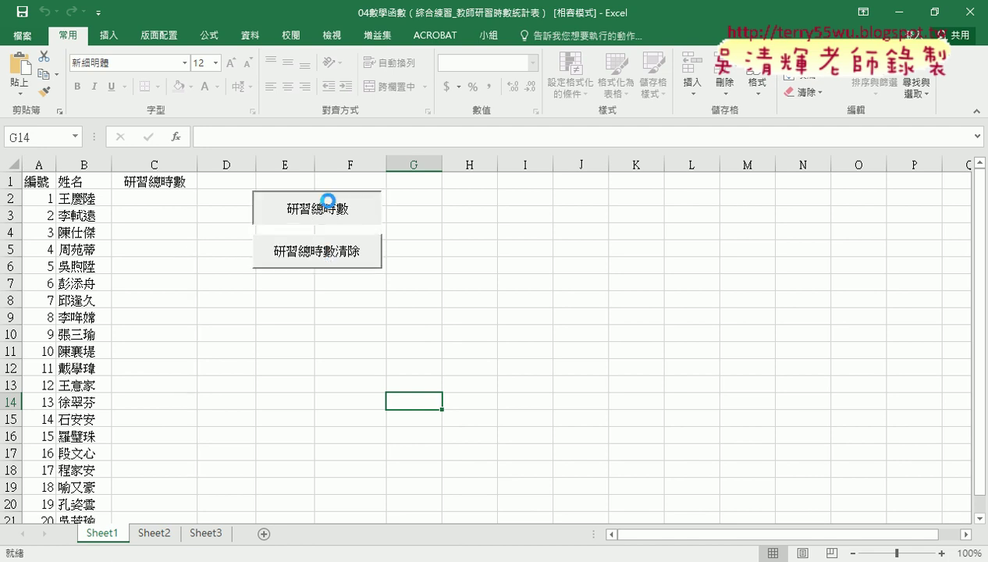
Step: Repeatedly fill and clear the totals, leaving column C empty with C2 selected
{"action": "left_click", "coordinate": [320, 258]}
{"action": "left_click", "coordinate": [326, 218]}
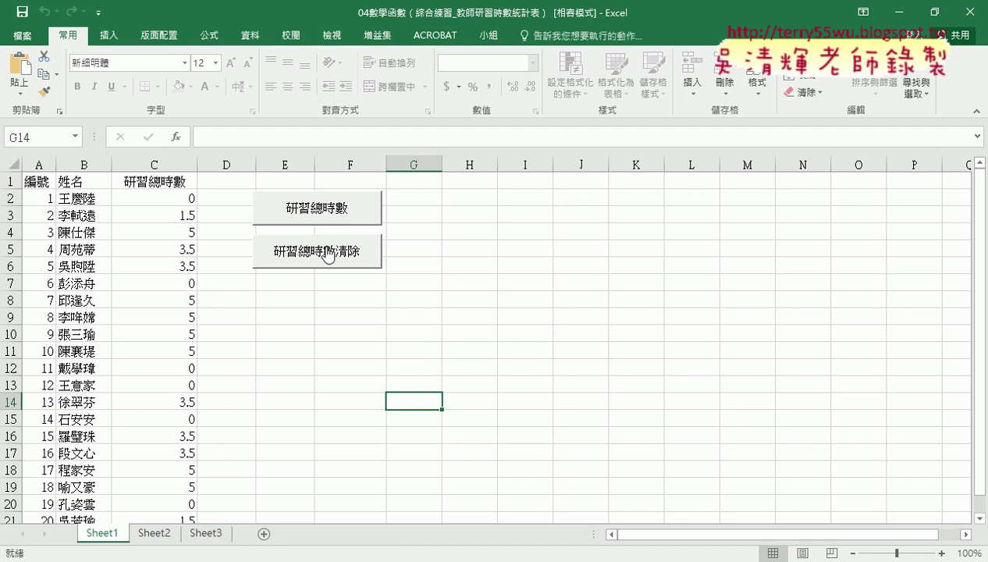
{"action": "left_click", "coordinate": [326, 252]}
{"action": "left_click", "coordinate": [324, 209]}
{"action": "left_click", "coordinate": [320, 257]}
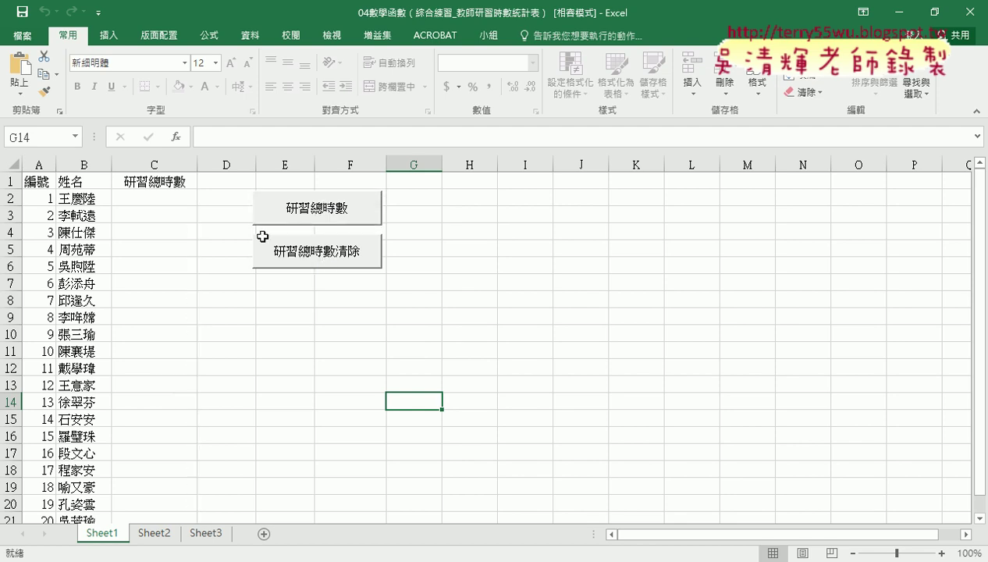
{"action": "left_click", "coordinate": [170, 200]}
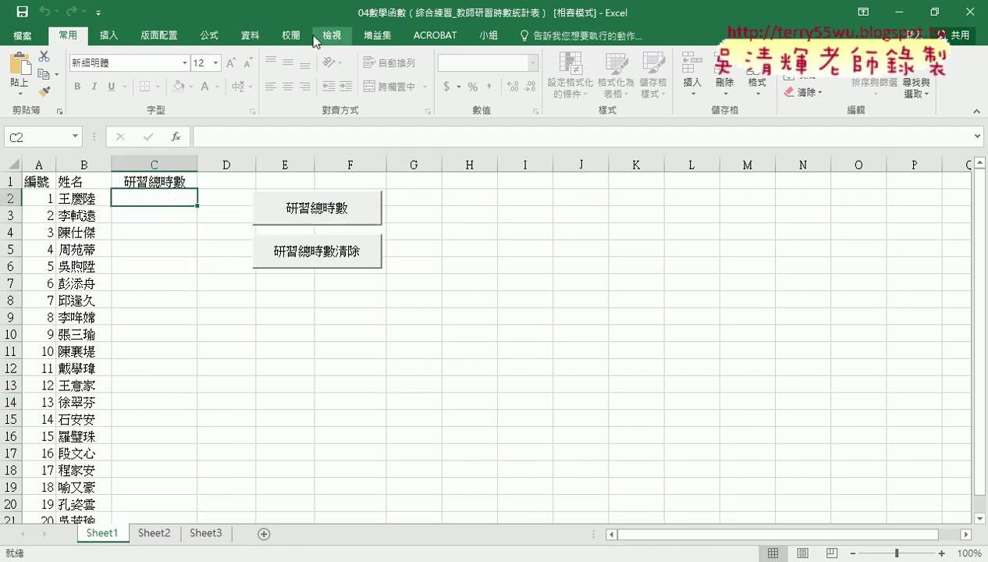
Step: Mark C2 in red ink and erase it, refill the 研習總時數 totals, then show that editing C2 is blocked
{"action": "left_click", "coordinate": [290, 36]}
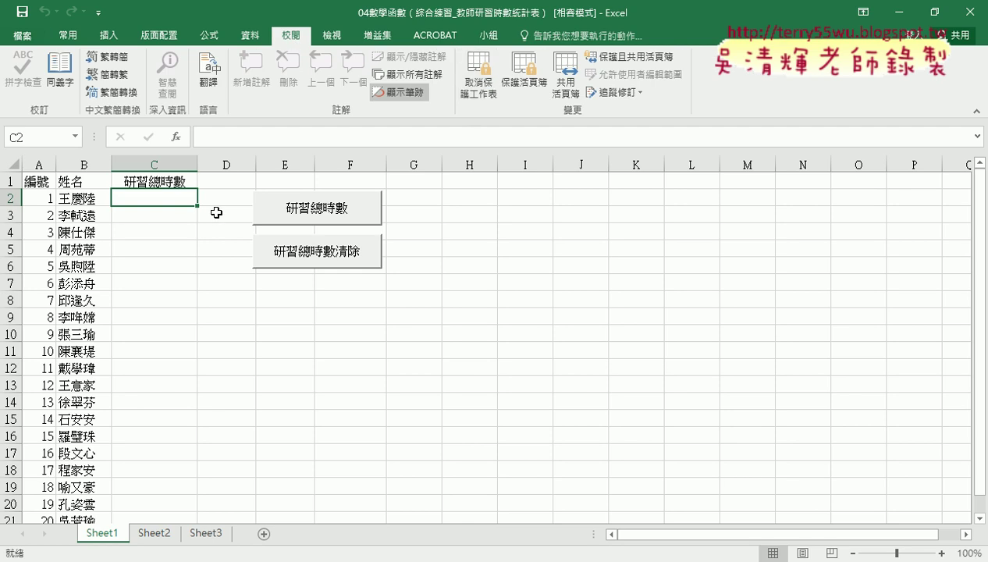
{"action": "mouse_move", "coordinate": [196, 214]}
{"action": "left_mouse_down"}
{"action": "mouse_move", "coordinate": [107, 217]}
{"action": "mouse_move", "coordinate": [99, 198]}
{"action": "mouse_move", "coordinate": [199, 216]}
{"action": "left_mouse_up"}
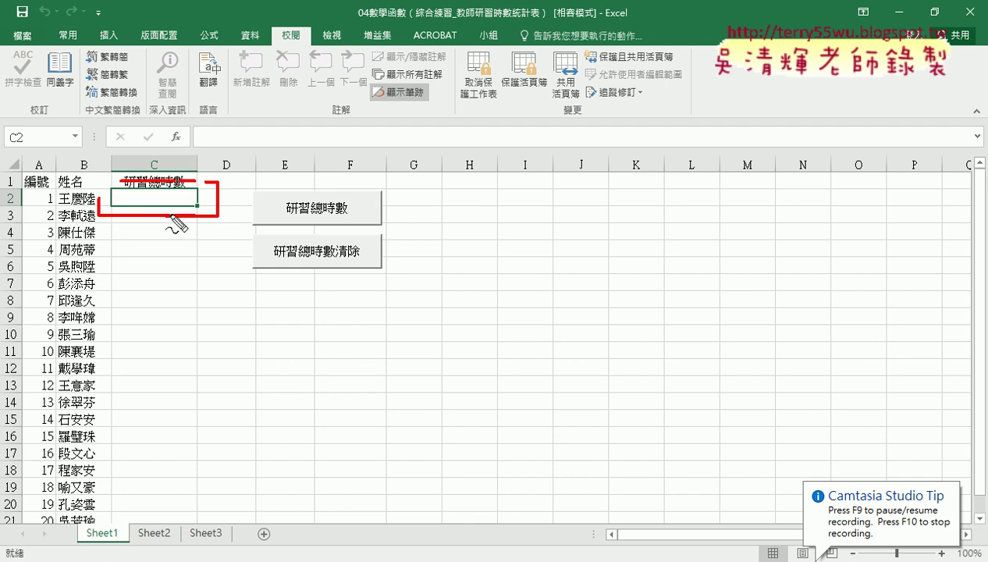
{"action": "mouse_move", "coordinate": [195, 185]}
{"action": "left_mouse_down"}
{"action": "mouse_move", "coordinate": [196, 141]}
{"action": "mouse_move", "coordinate": [216, 138]}
{"action": "left_mouse_up"}
{"action": "left_click_drag", "start_coordinate": [306, 149], "coordinate": [320, 145]}
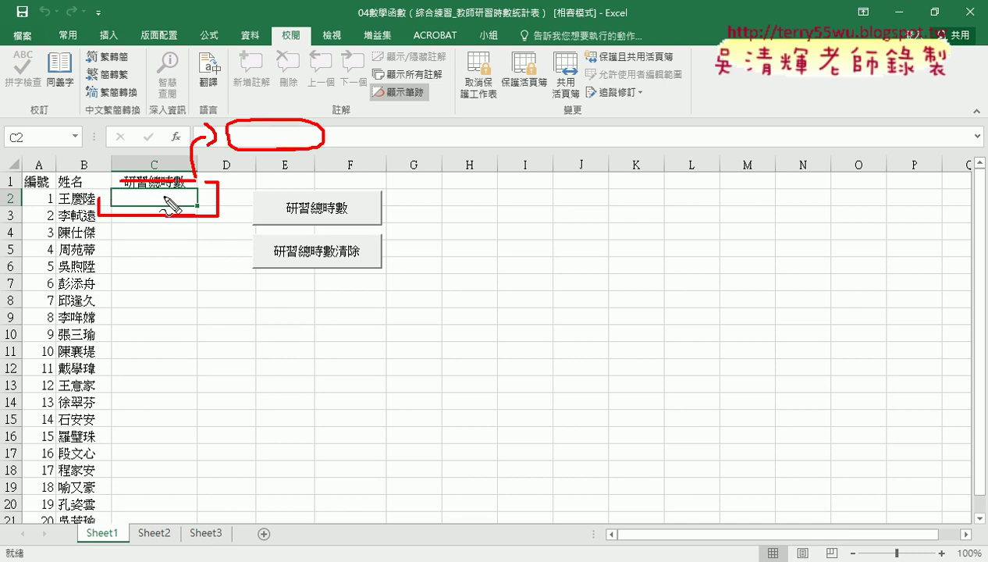
{"action": "key", "text": "Escape"}
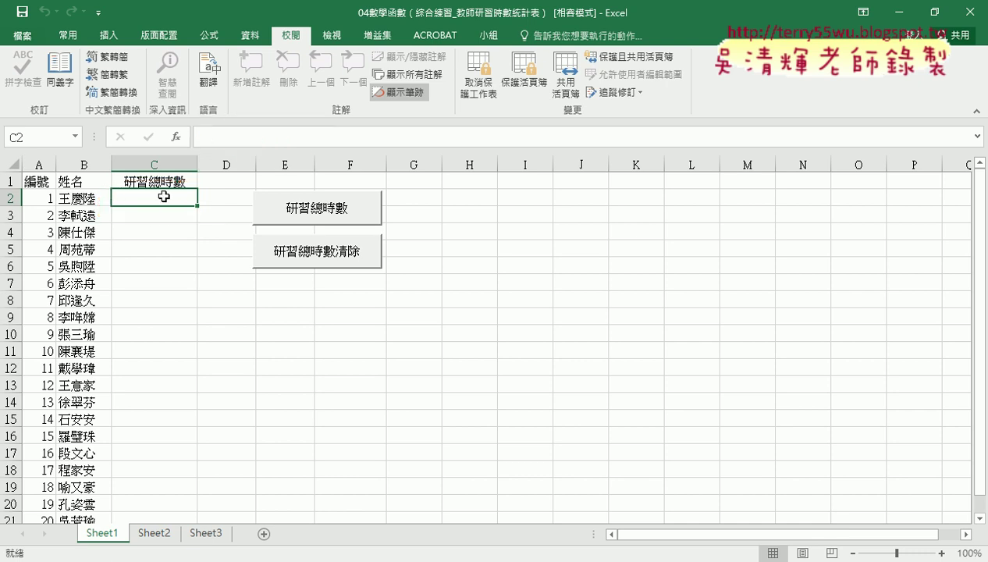
{"action": "left_click", "coordinate": [306, 210]}
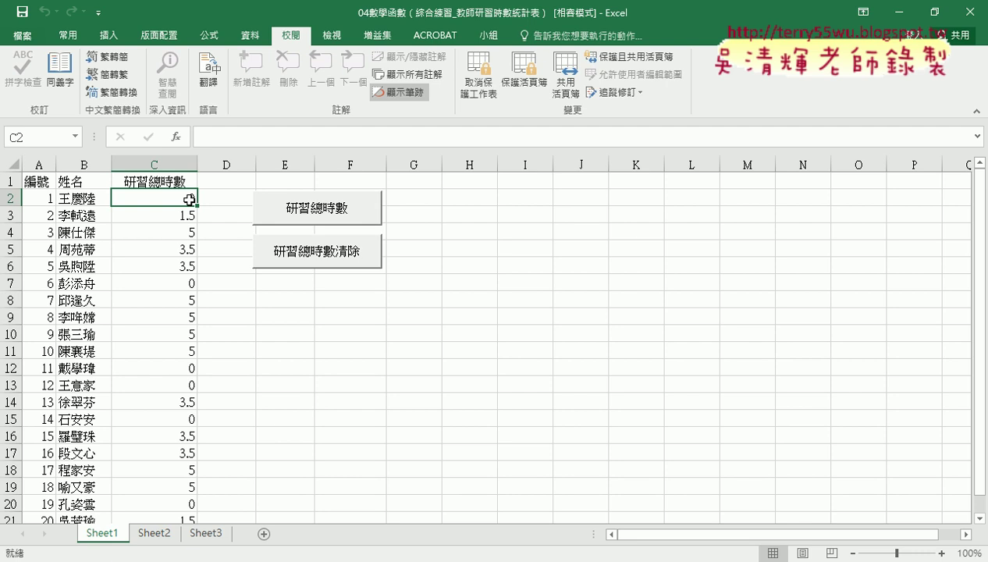
{"action": "double_click", "coordinate": [190, 200]}
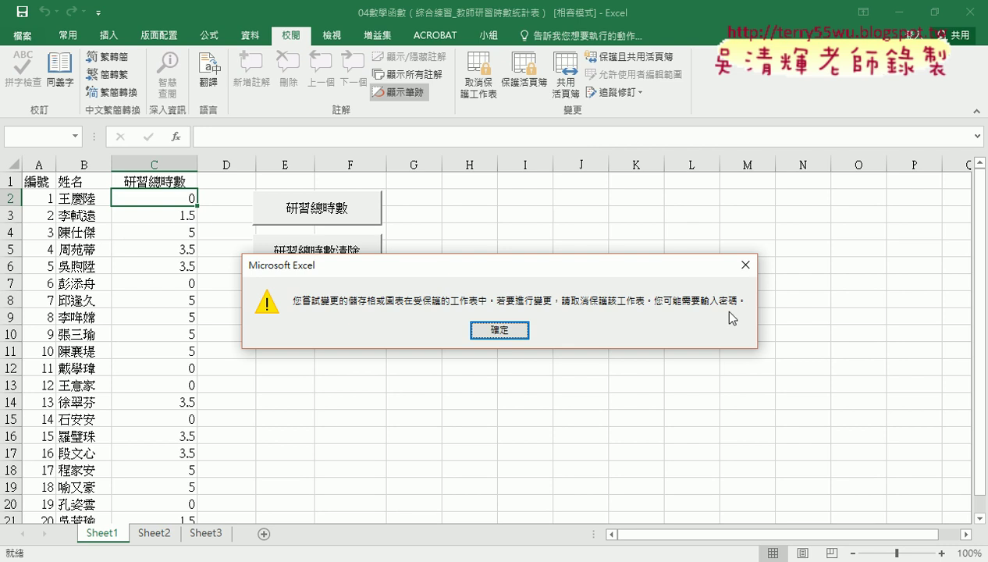
Step: Dismiss the protected-sheet warning, then try a password to unprotect the sheet; it's rejected as incorrect
{"action": "left_click", "coordinate": [501, 330]}
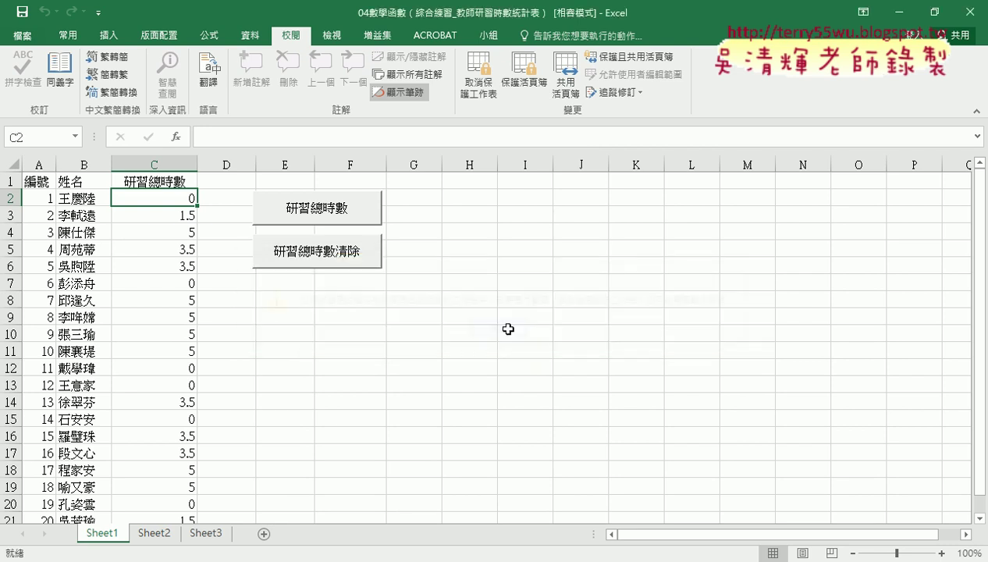
{"action": "left_click", "coordinate": [481, 76]}
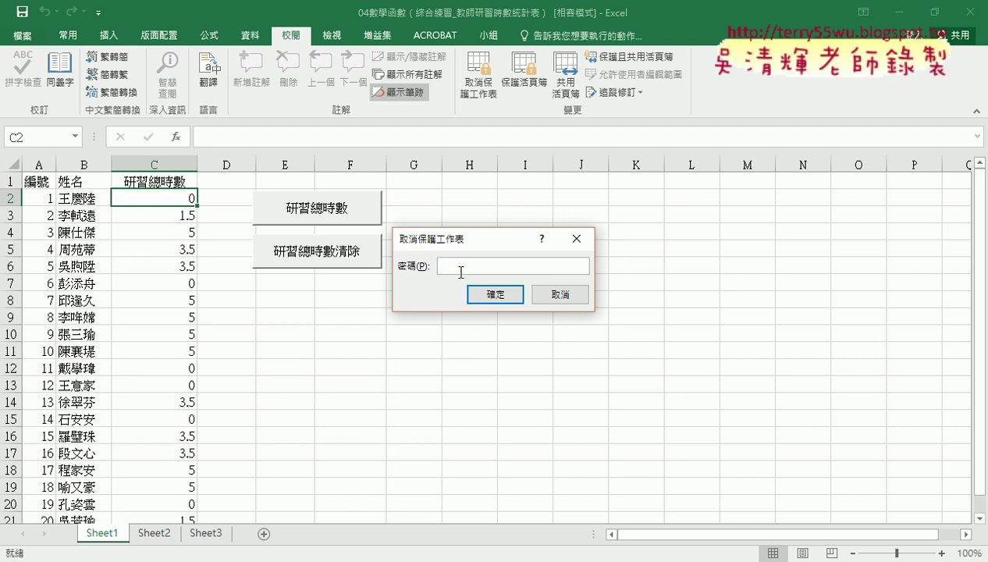
{"action": "key", "text": "Return"}
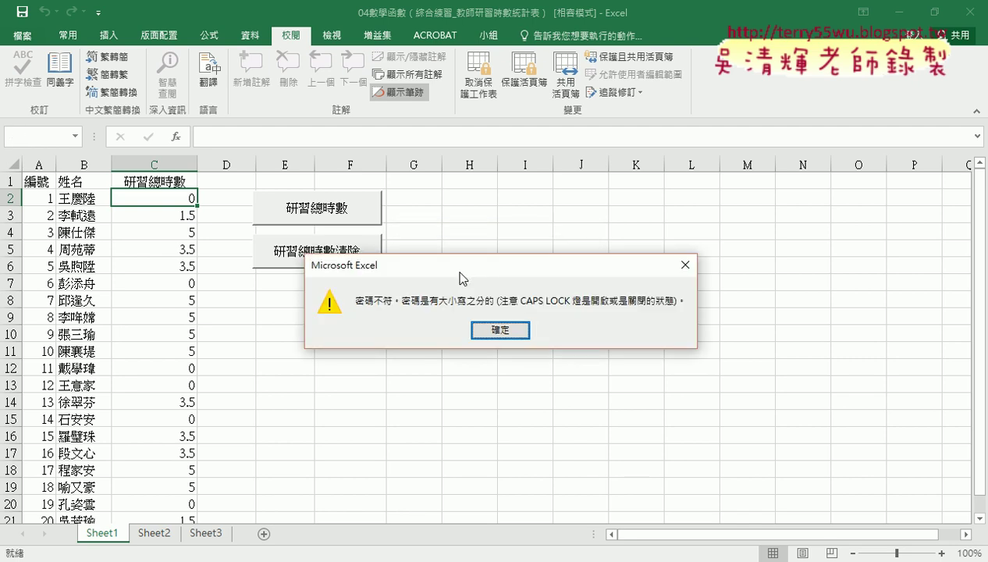
{"action": "left_click", "coordinate": [500, 330]}
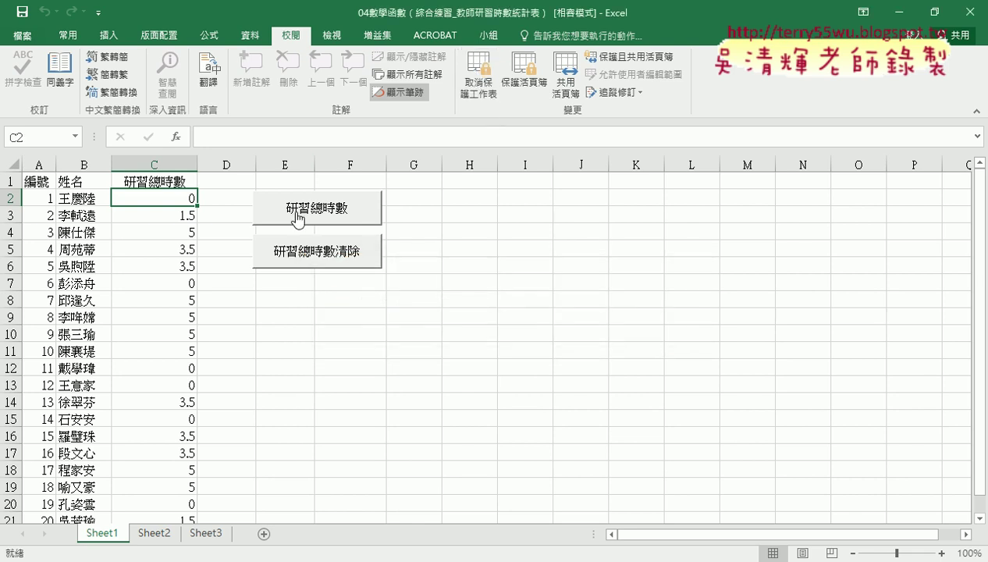
{"action": "left_click", "coordinate": [310, 257]}
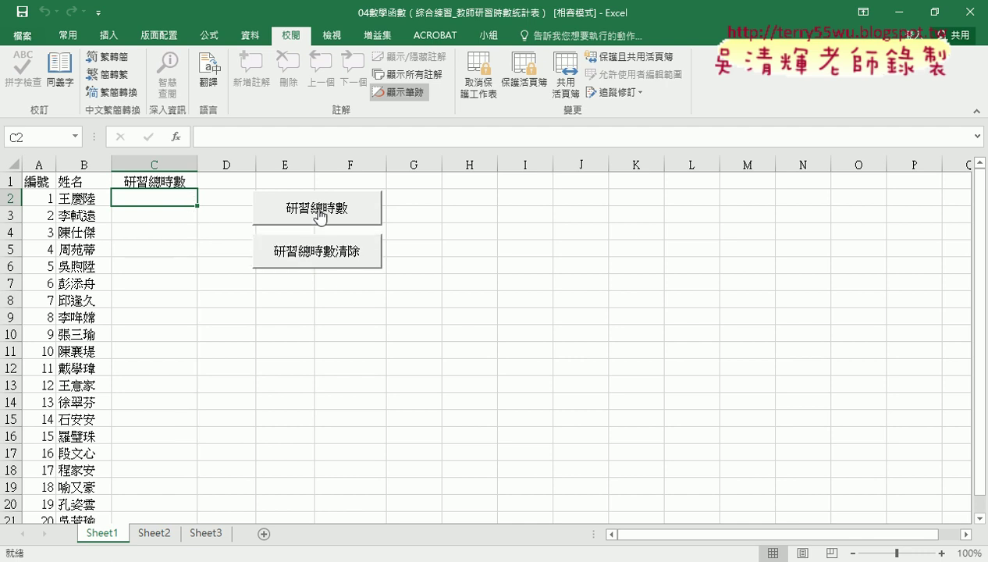
{"action": "left_click", "coordinate": [320, 216]}
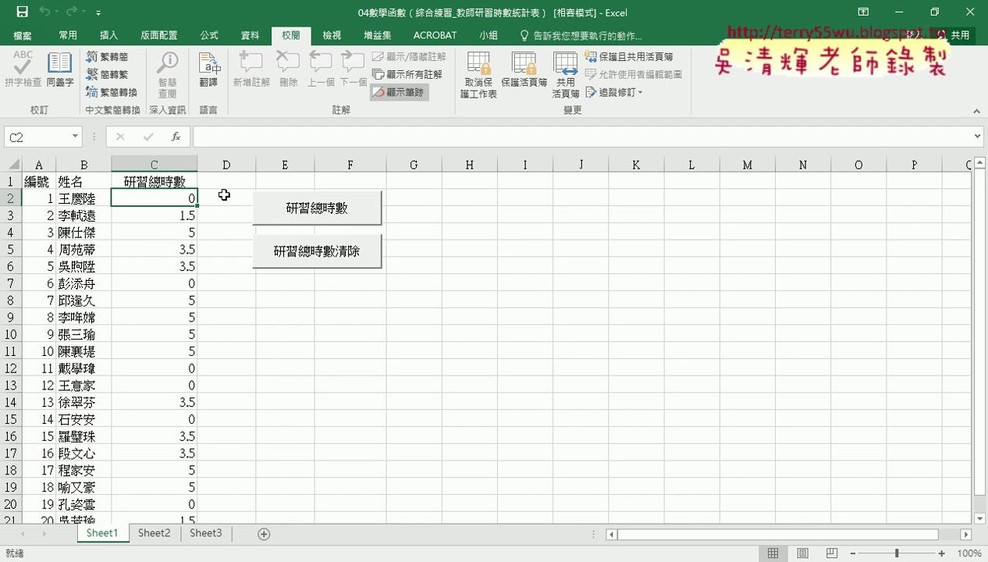
{"action": "left_click", "coordinate": [475, 99]}
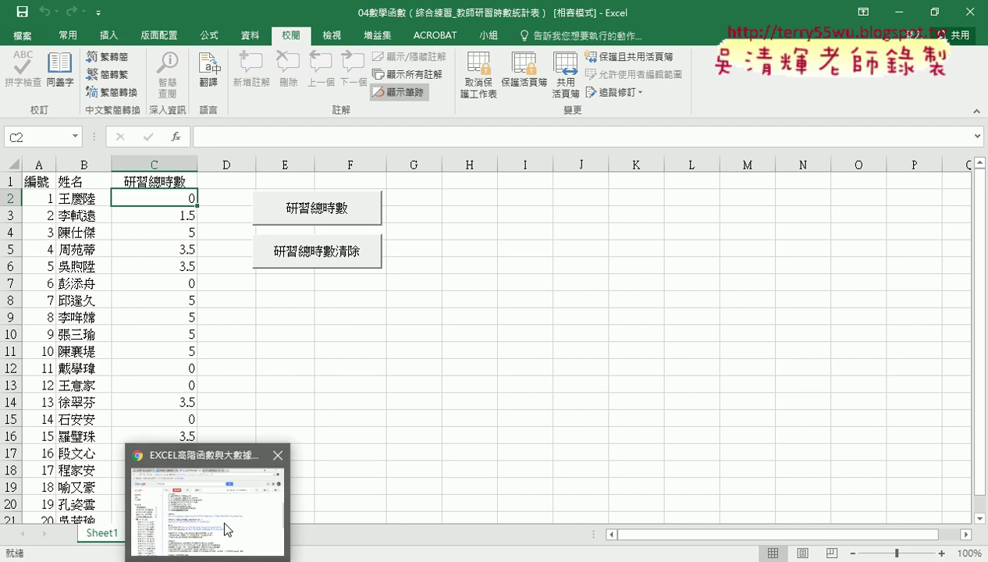
{"action": "left_click", "coordinate": [225, 530]}
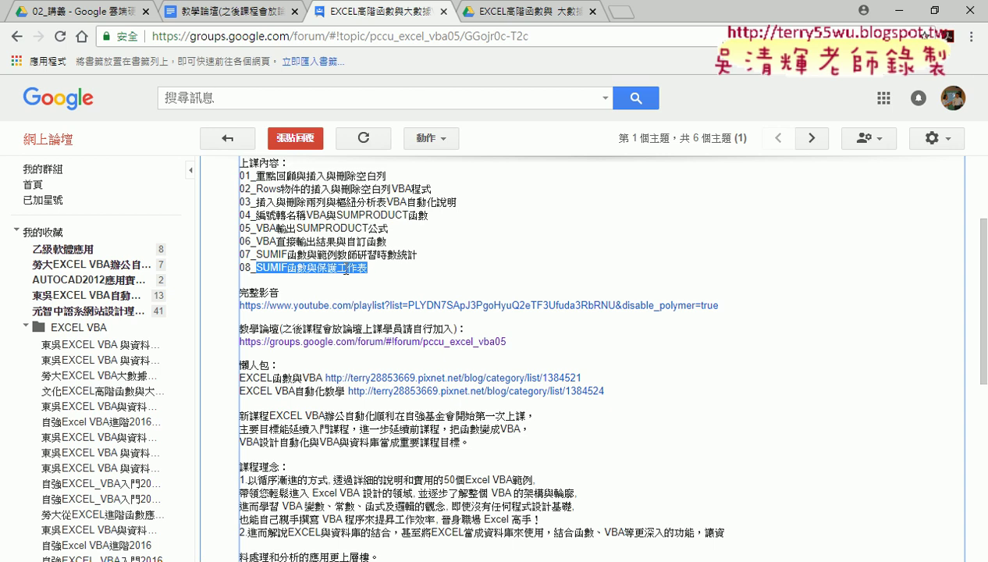
{"action": "left_click", "coordinate": [899, 10]}
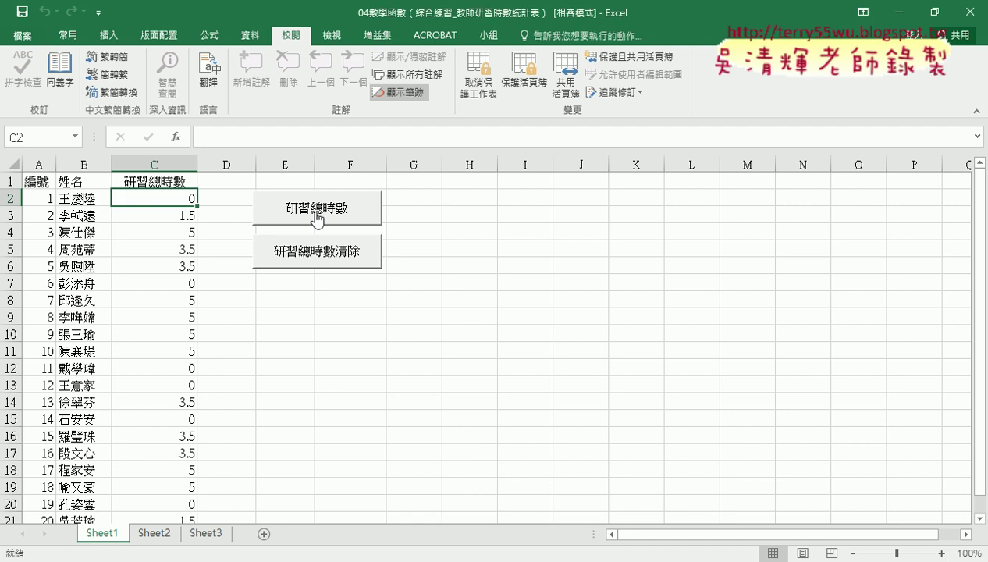
{"action": "left_click", "coordinate": [322, 252]}
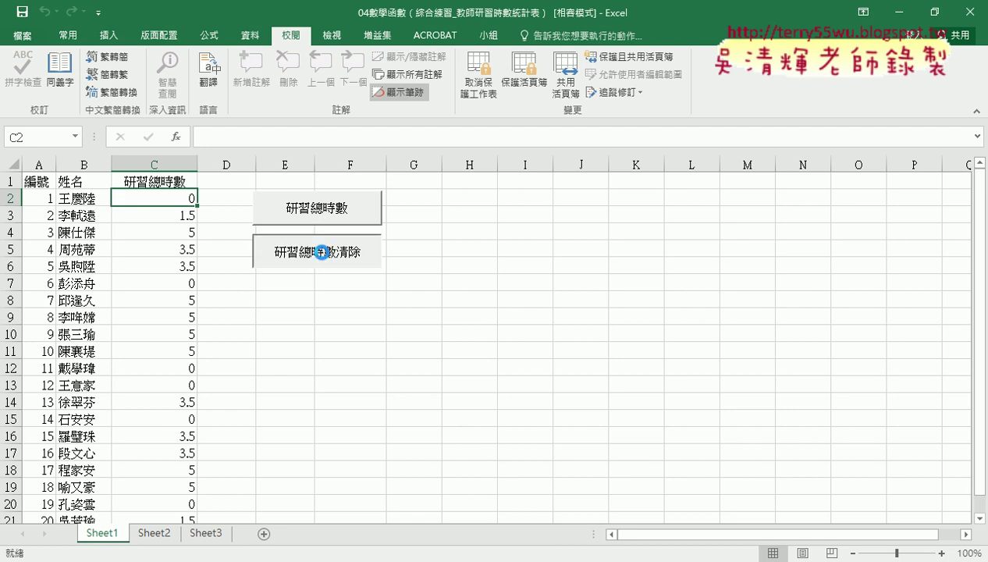
{"action": "left_click", "coordinate": [329, 208]}
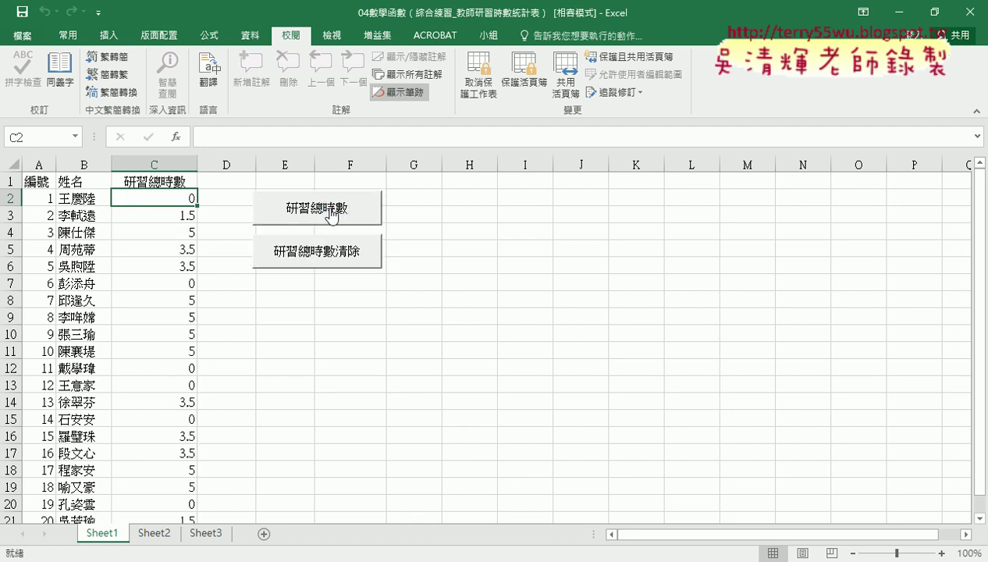